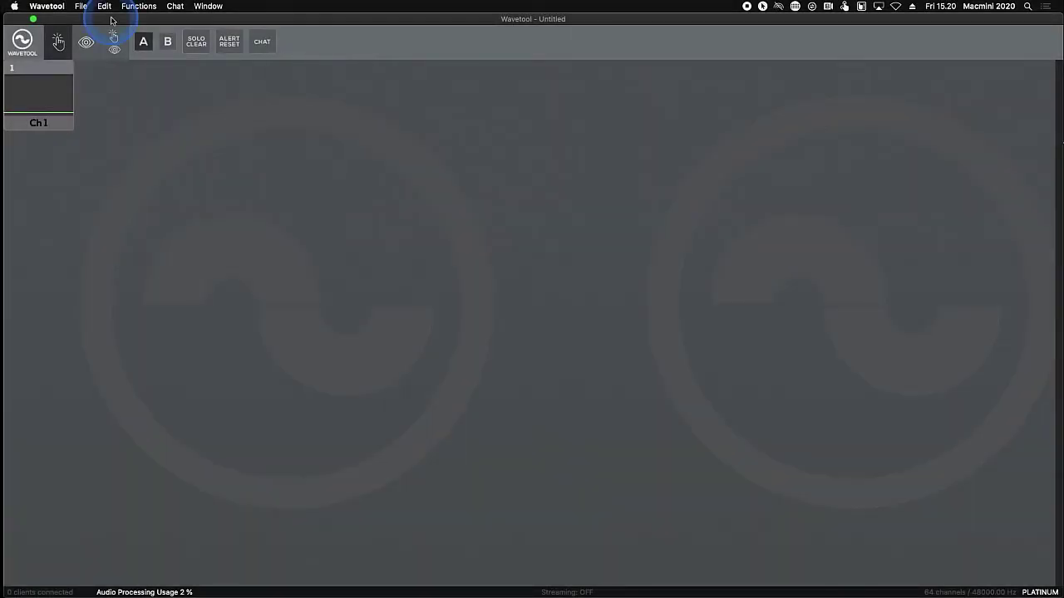
Open Channel I/O and add one strip, then four more, giving Ch 1 through Ch 8
{"action": "left_click", "coordinate": [105, 9]}
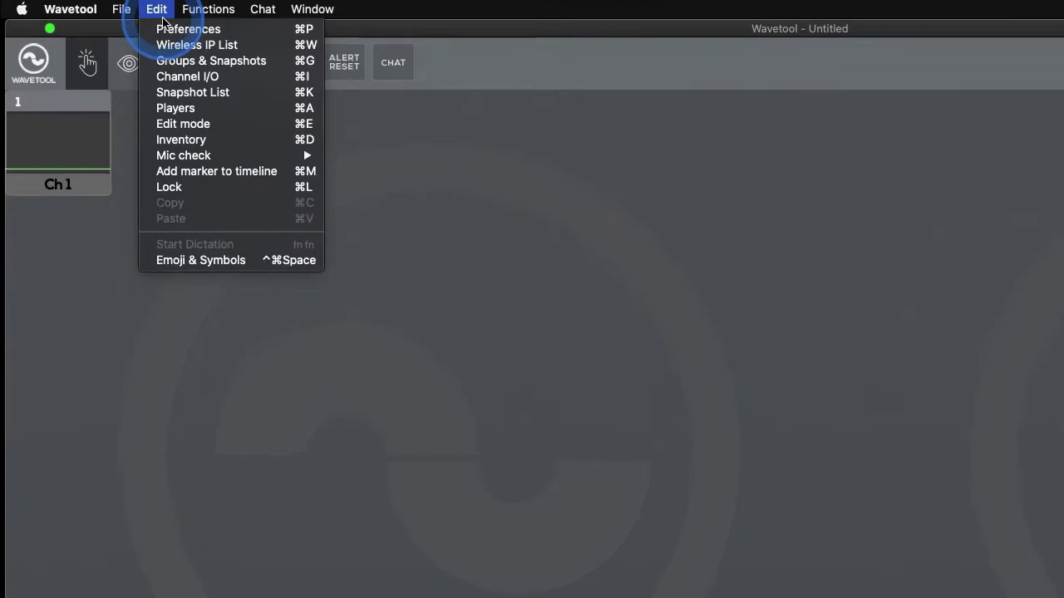
{"action": "left_click", "coordinate": [173, 77]}
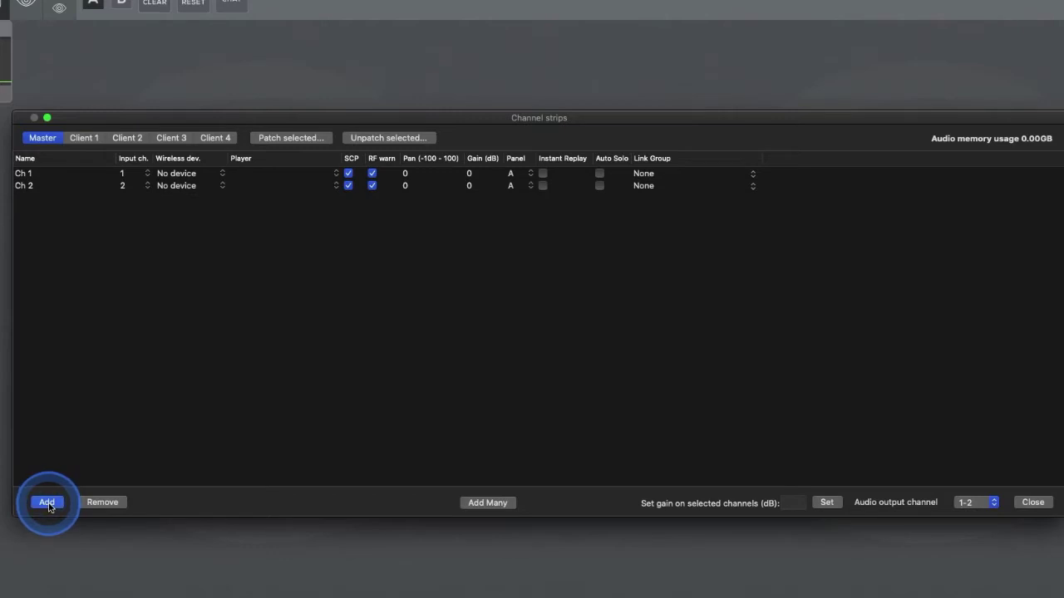
{"action": "left_click", "coordinate": [47, 503]}
{"action": "left_click", "coordinate": [488, 503]}
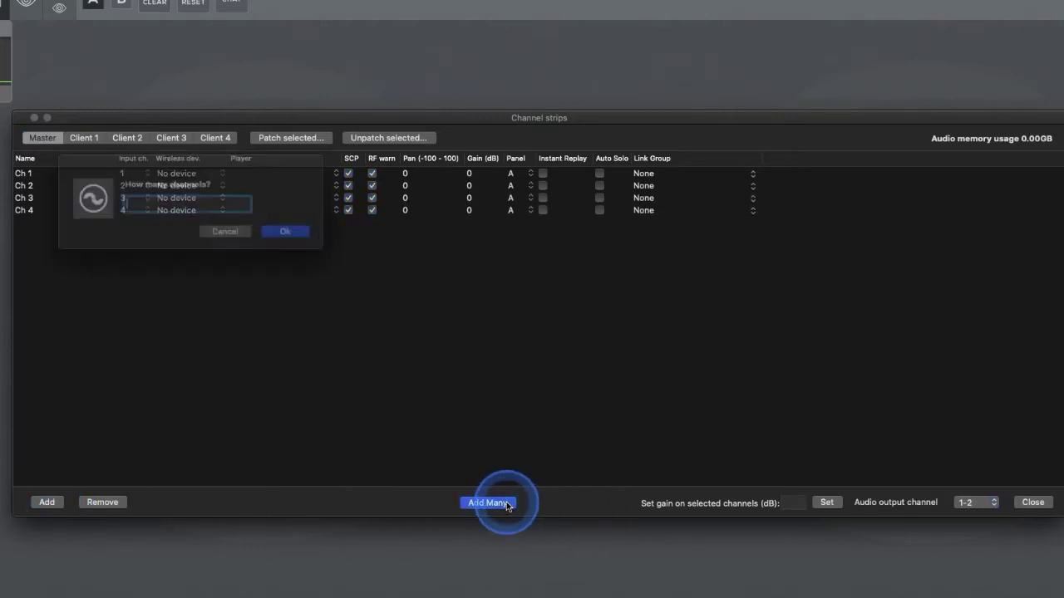
{"action": "type", "text": "4"}
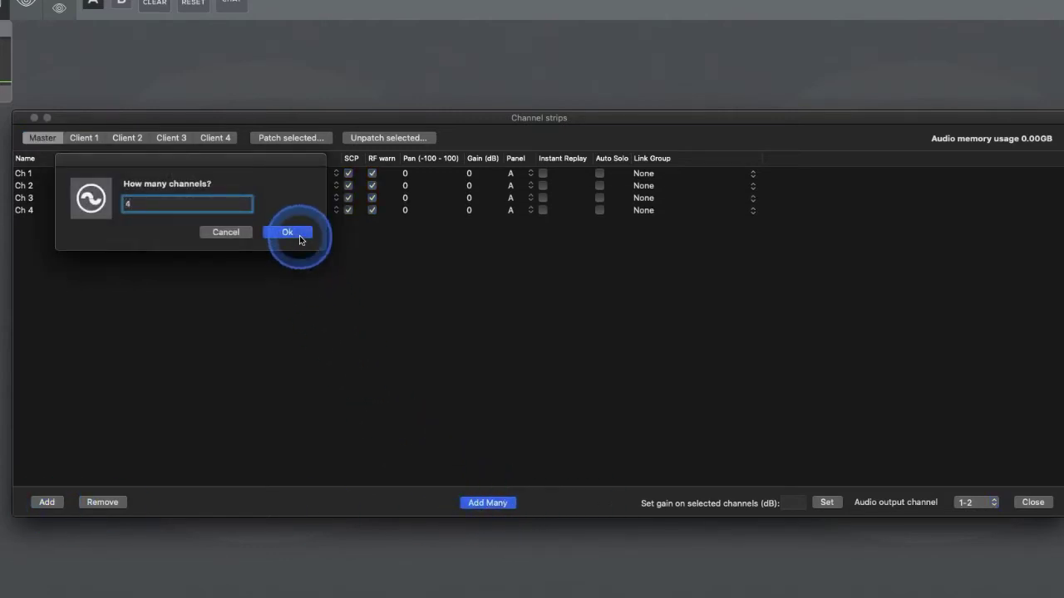
{"action": "left_click", "coordinate": [299, 236]}
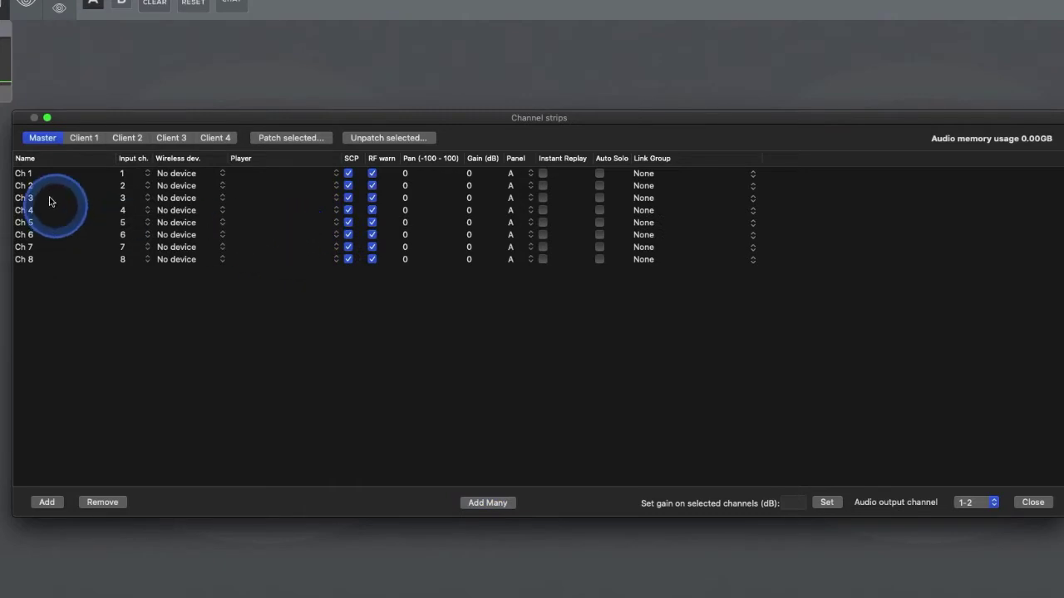
Type RF1 to RF6 as names for Ch 1–Ch 6, leaving Ch 7 and Ch 8 unchanged
{"action": "left_click", "coordinate": [30, 175]}
{"action": "type", "text": "RF1"}
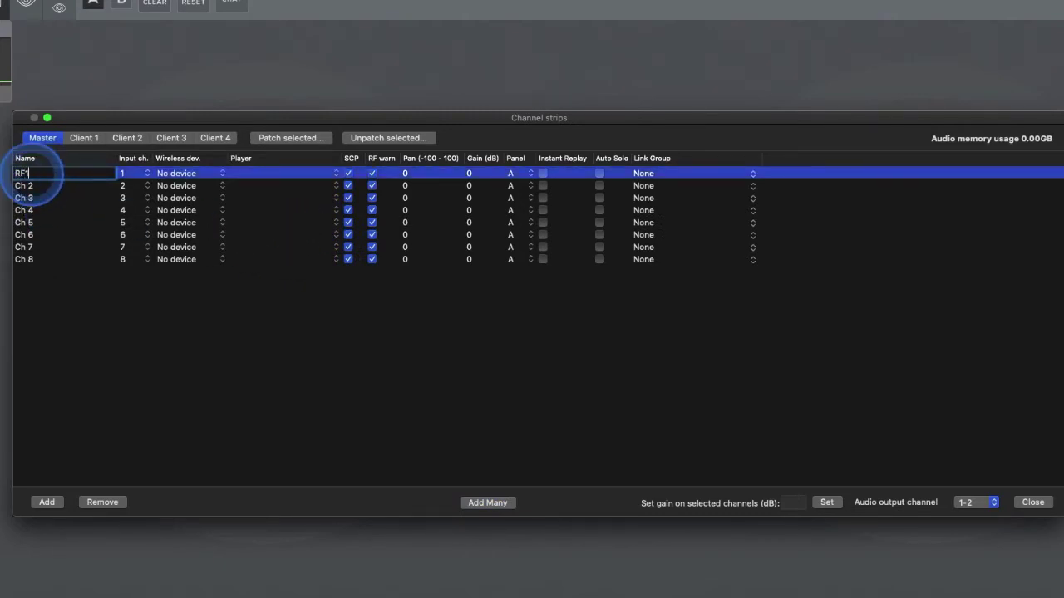
{"action": "key", "text": "Return"}
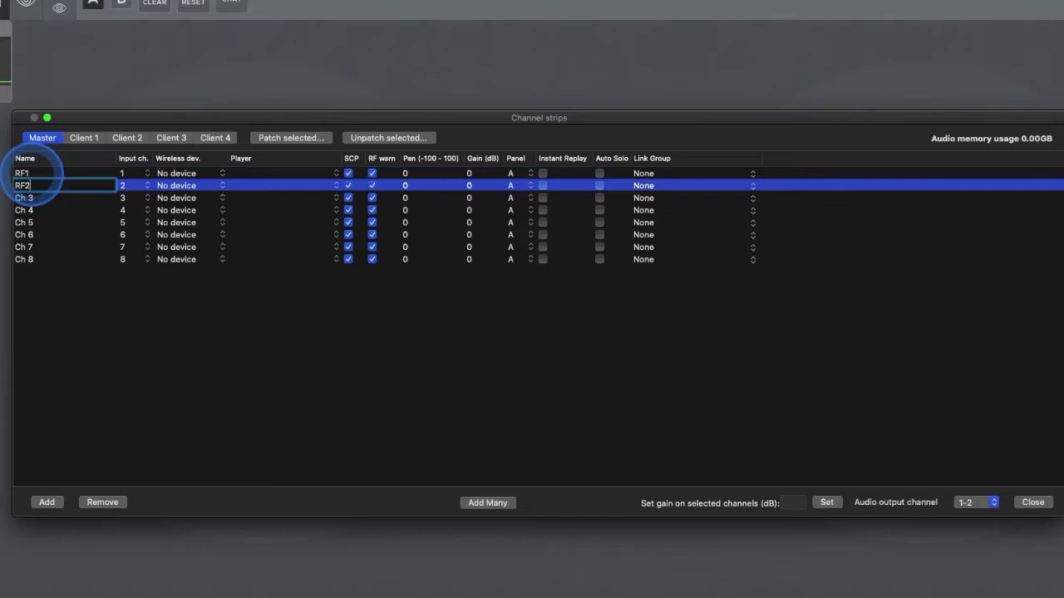
{"action": "key", "text": "Return"}
{"action": "key", "text": "Return"}
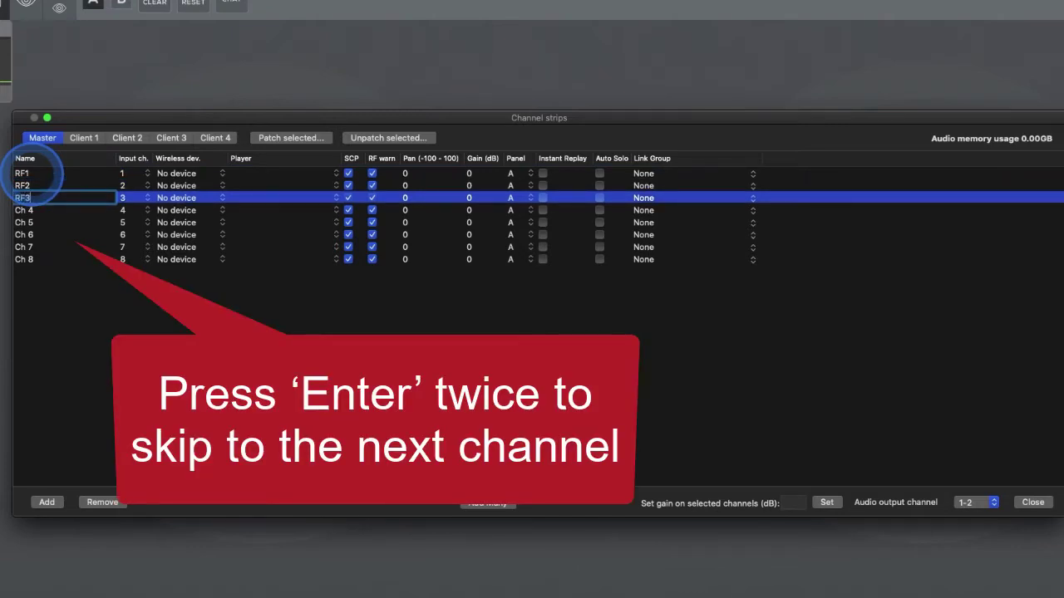
{"action": "type", "text": "RF4"}
{"action": "key", "text": "Return"}
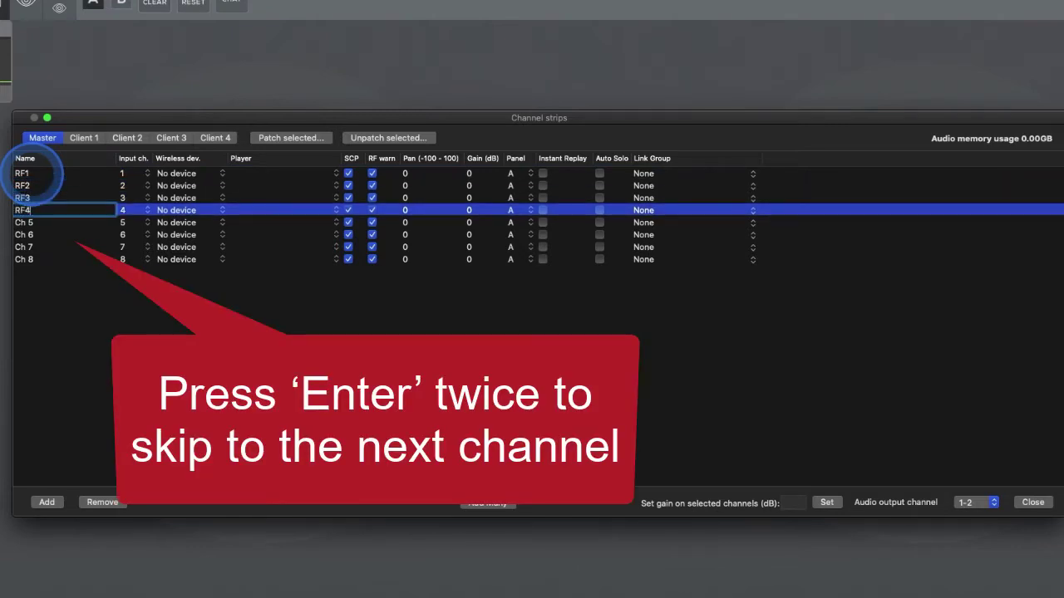
{"action": "key", "text": "Return"}
{"action": "key", "text": "Return"}
{"action": "type", "text": "RF5"}
{"action": "key", "text": "Return"}
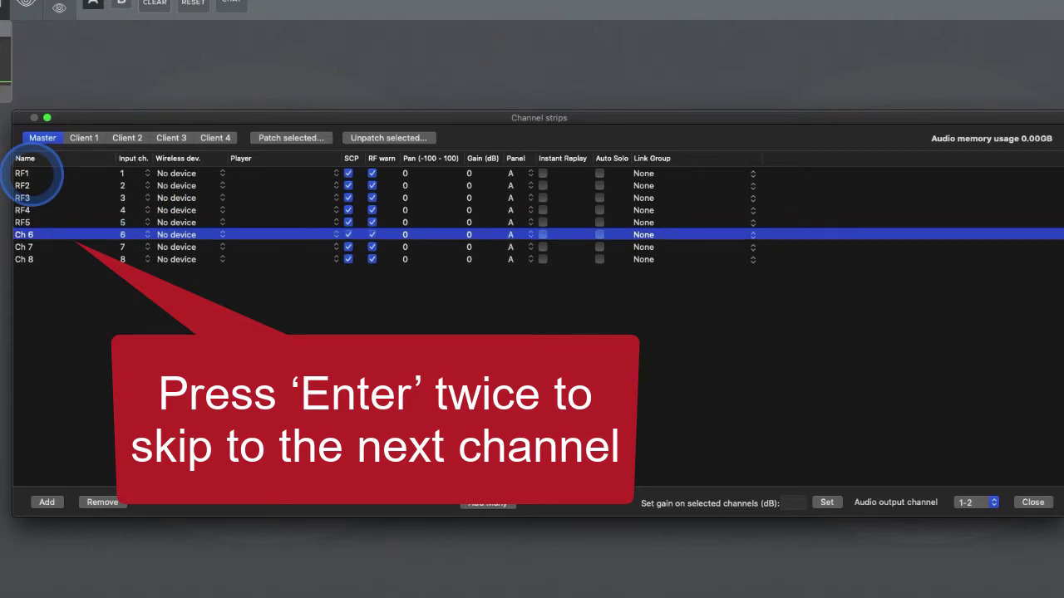
{"action": "type", "text": "RF6"}
{"action": "key", "text": "Return"}
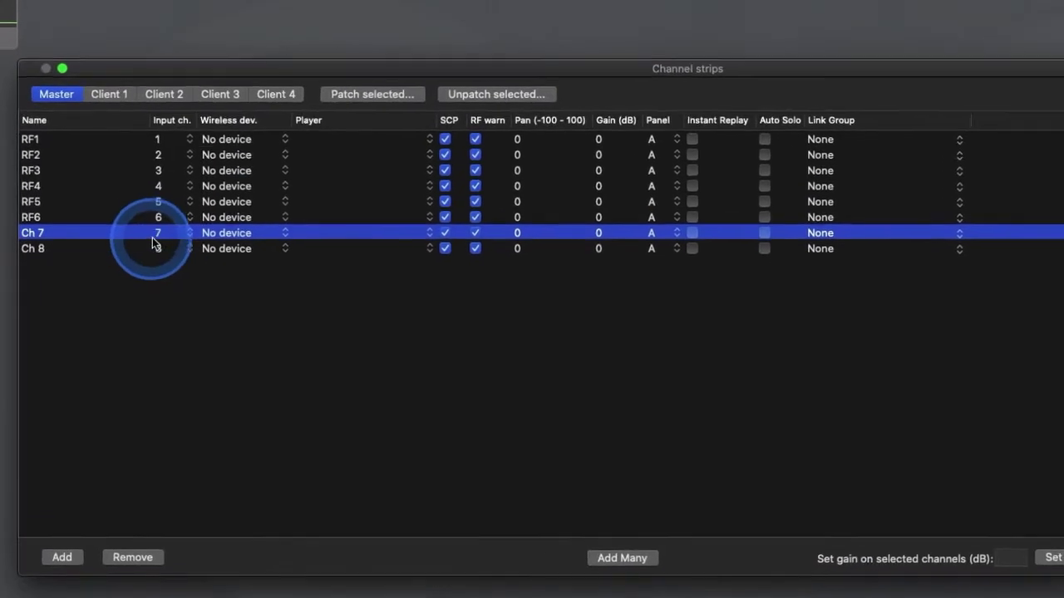
Route Ch 8 to input 24 and bring up RF1's wireless device choices
{"action": "left_click", "coordinate": [154, 245]}
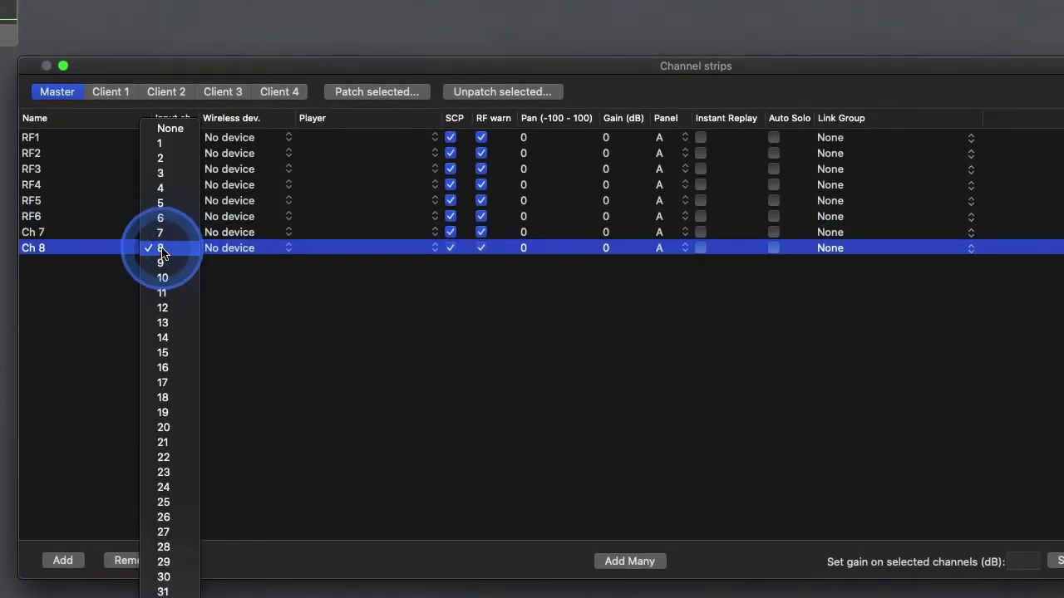
{"action": "left_click", "coordinate": [176, 488]}
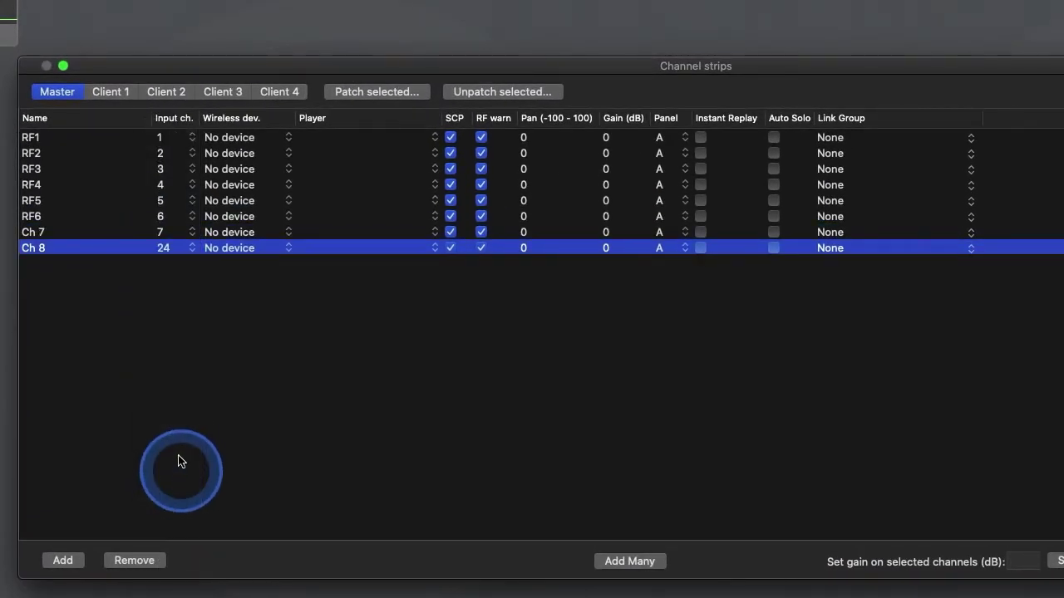
{"action": "left_click", "coordinate": [114, 120]}
{"action": "left_click", "coordinate": [229, 119]}
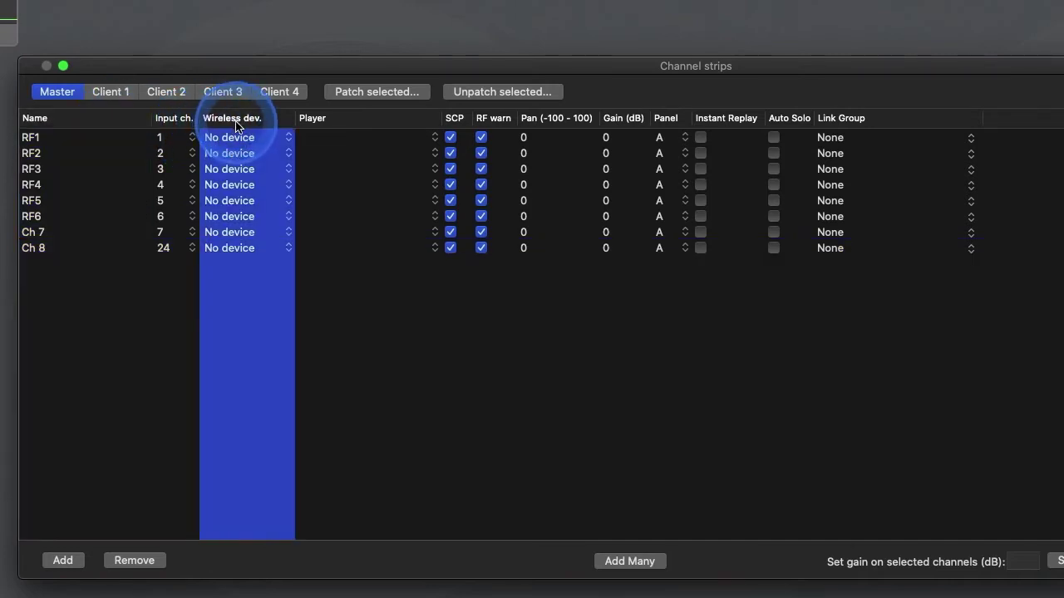
{"action": "left_click", "coordinate": [239, 140]}
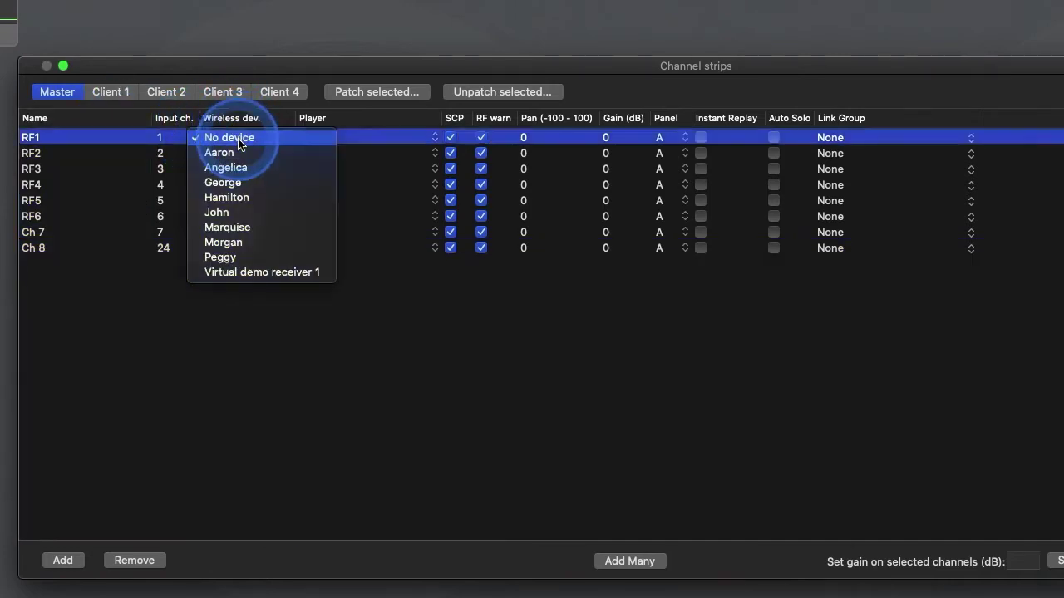
Give RF1 the Morgan receiver and its linked player 8, with Snap Crackle Pop off
{"action": "left_click", "coordinate": [254, 243]}
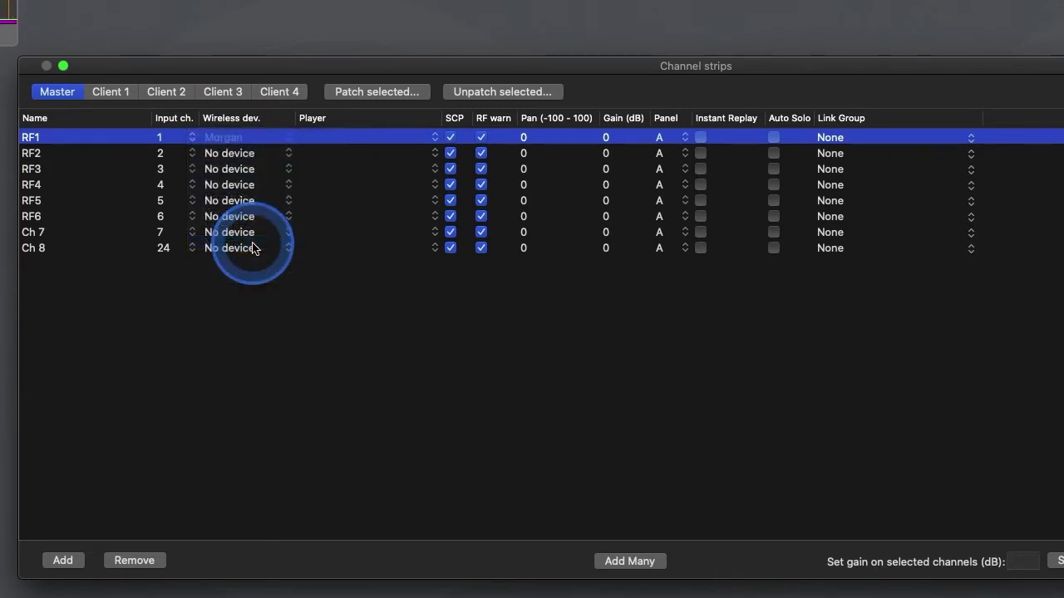
{"action": "left_click", "coordinate": [363, 141]}
{"action": "left_click_drag", "start_coordinate": [363, 143], "coordinate": [410, 258]}
{"action": "left_click", "coordinate": [226, 143]}
{"action": "left_click", "coordinate": [346, 139]}
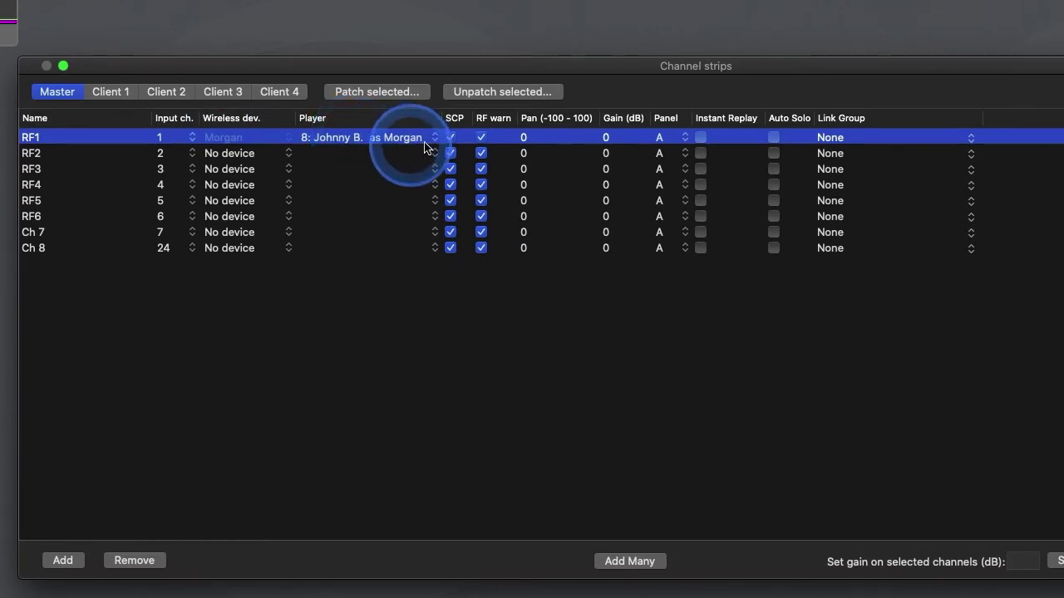
{"action": "left_click_drag", "start_coordinate": [404, 142], "coordinate": [448, 143]}
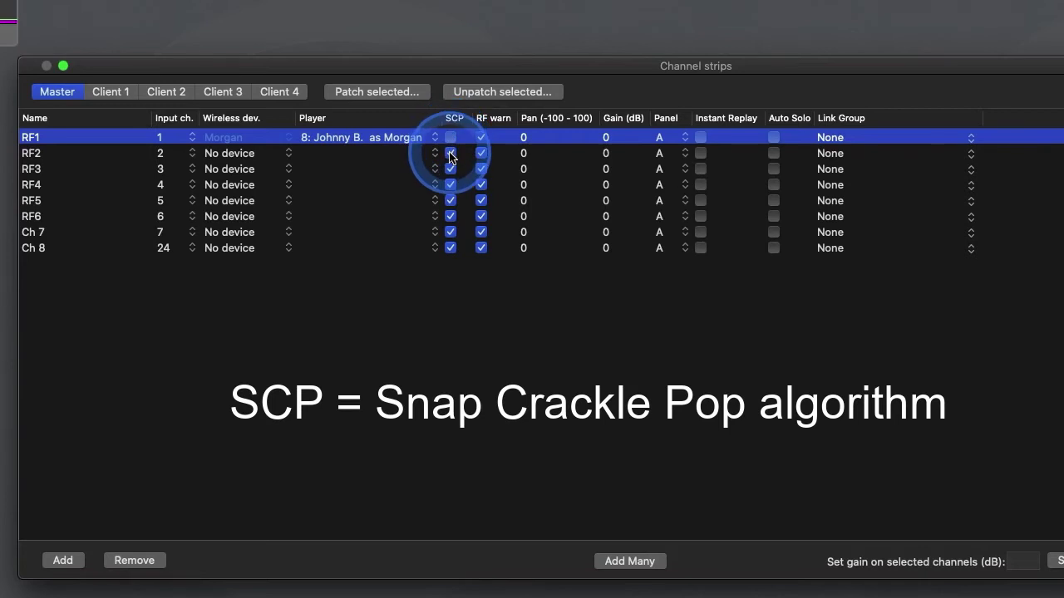
Turn off Snap Crackle Pop on RF2, RF4 and RF5–Ch 8, and RF warnings on RF1 and RF3
{"action": "left_click", "coordinate": [449, 153]}
{"action": "left_click", "coordinate": [450, 184]}
{"action": "left_click", "coordinate": [481, 168]}
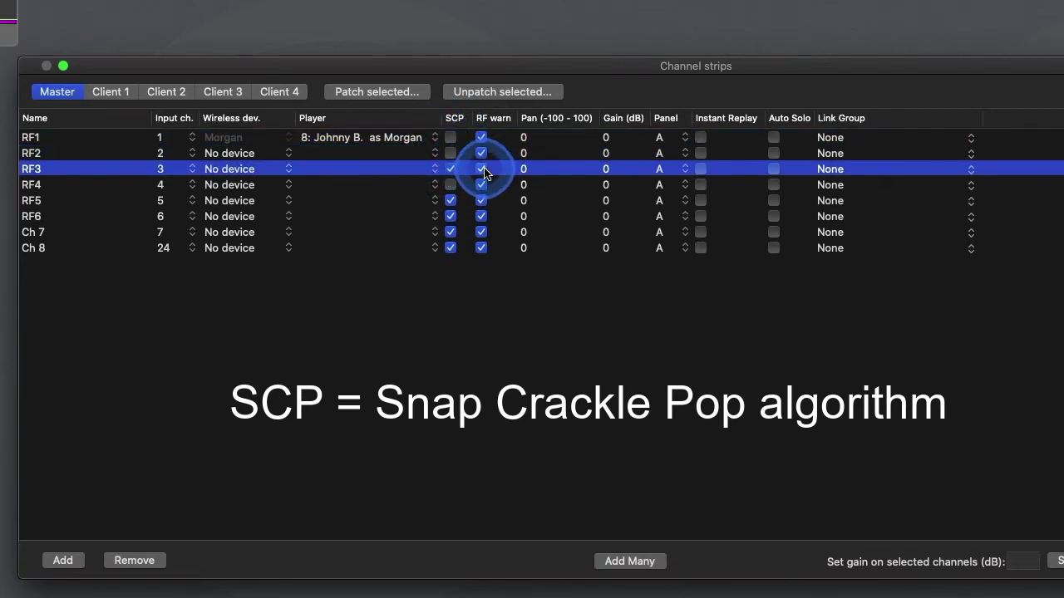
{"action": "left_click", "coordinate": [481, 137]}
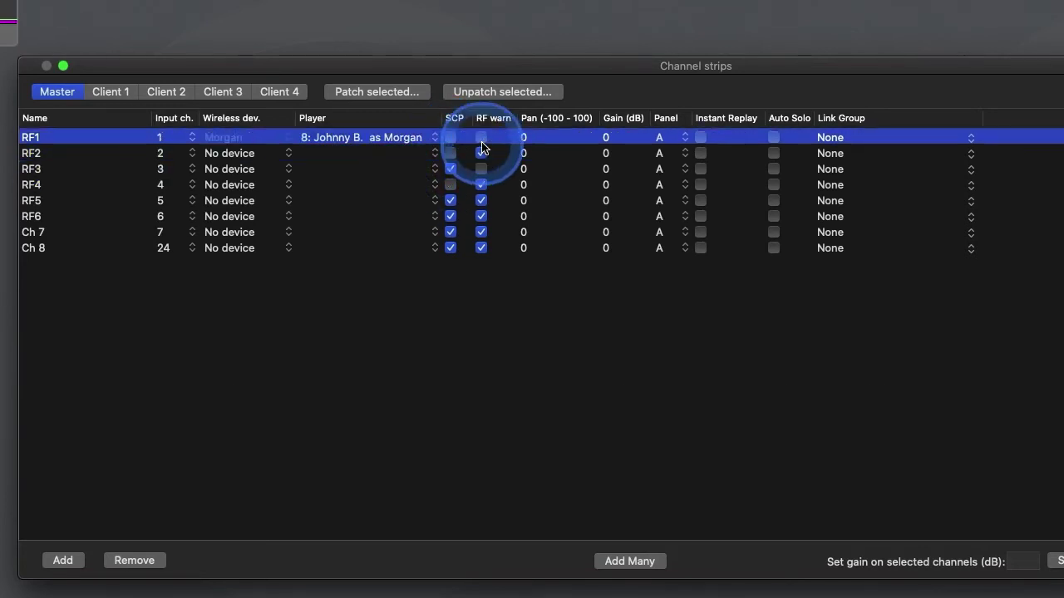
{"action": "left_click", "coordinate": [38, 202]}
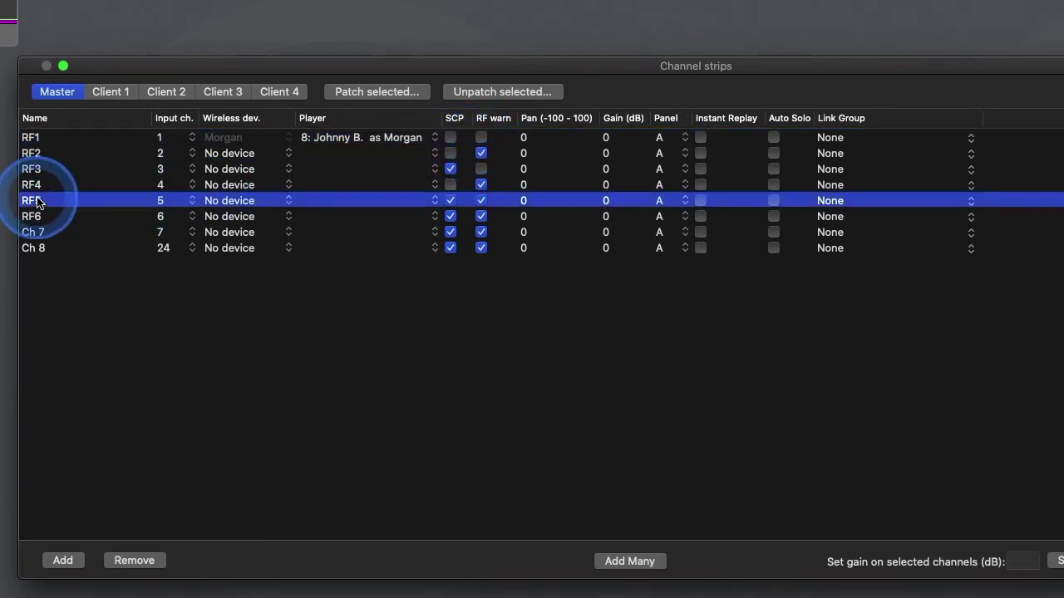
{"action": "left_click", "coordinate": [33, 247], "text": "shift"}
{"action": "left_click", "coordinate": [450, 200]}
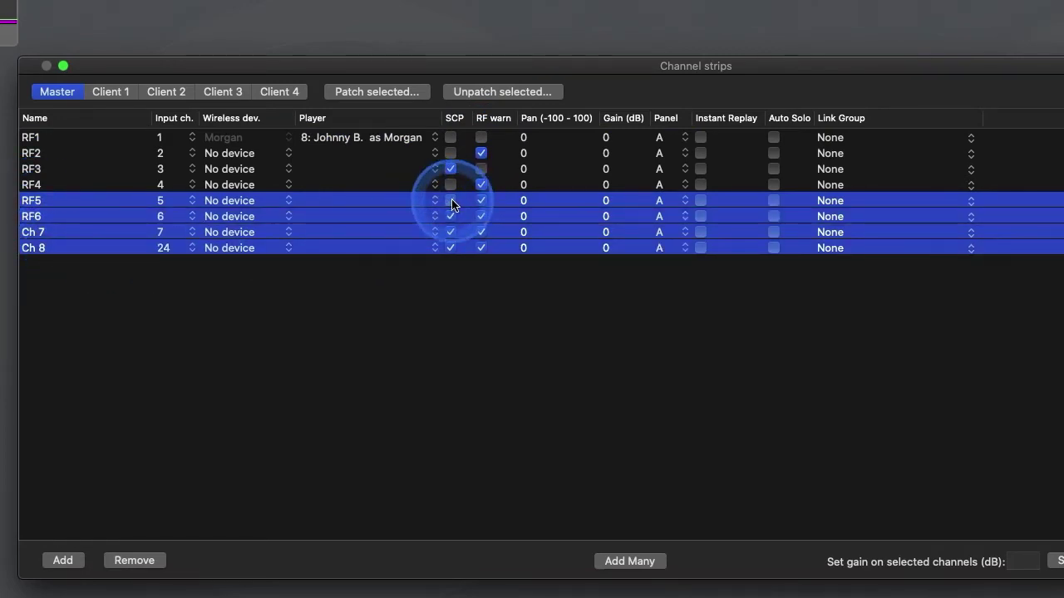
{"action": "left_click", "coordinate": [458, 261]}
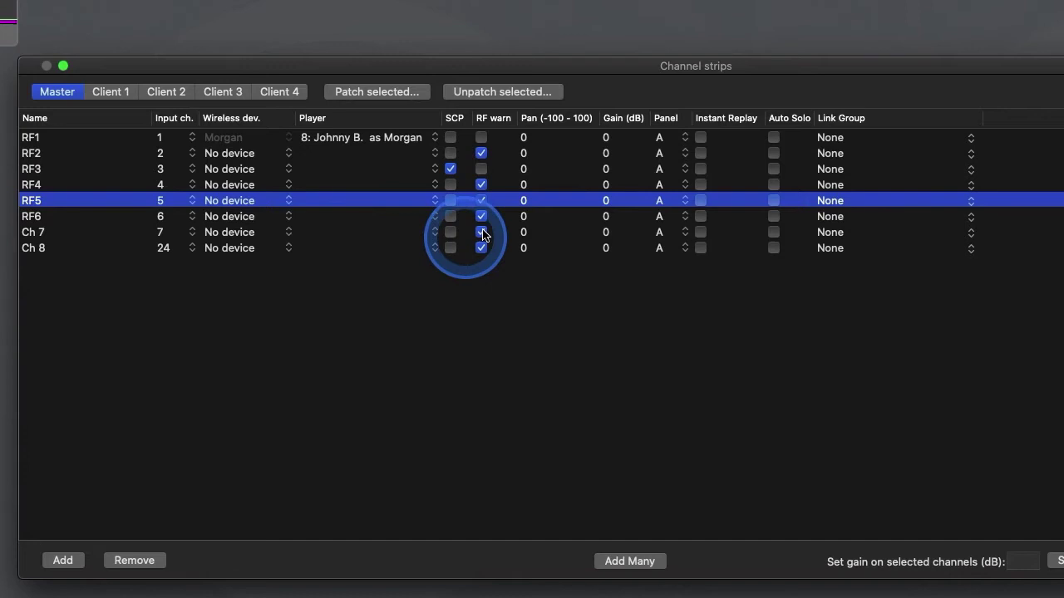
Set Ch 8's pan to -100
{"action": "left_click", "coordinate": [524, 249]}
{"action": "double_click", "coordinate": [524, 248]}
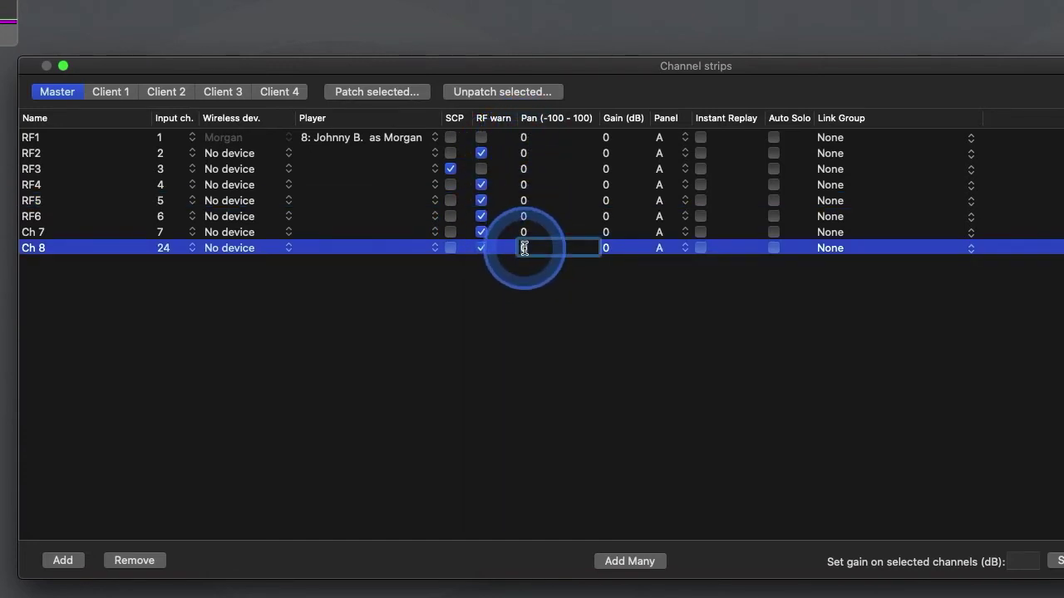
{"action": "type", "text": "-100"}
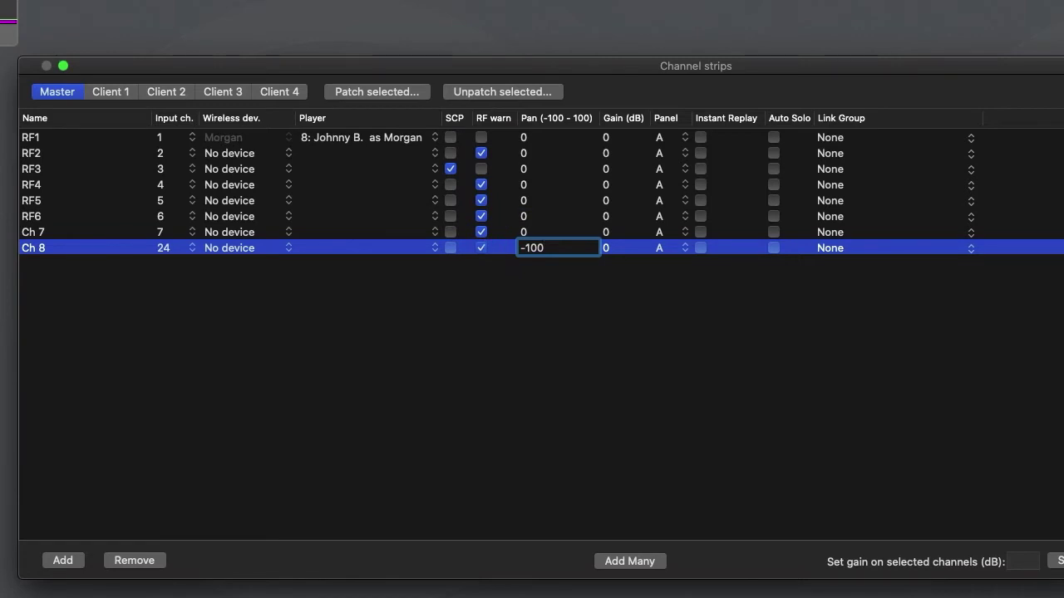
{"action": "key", "text": "Return"}
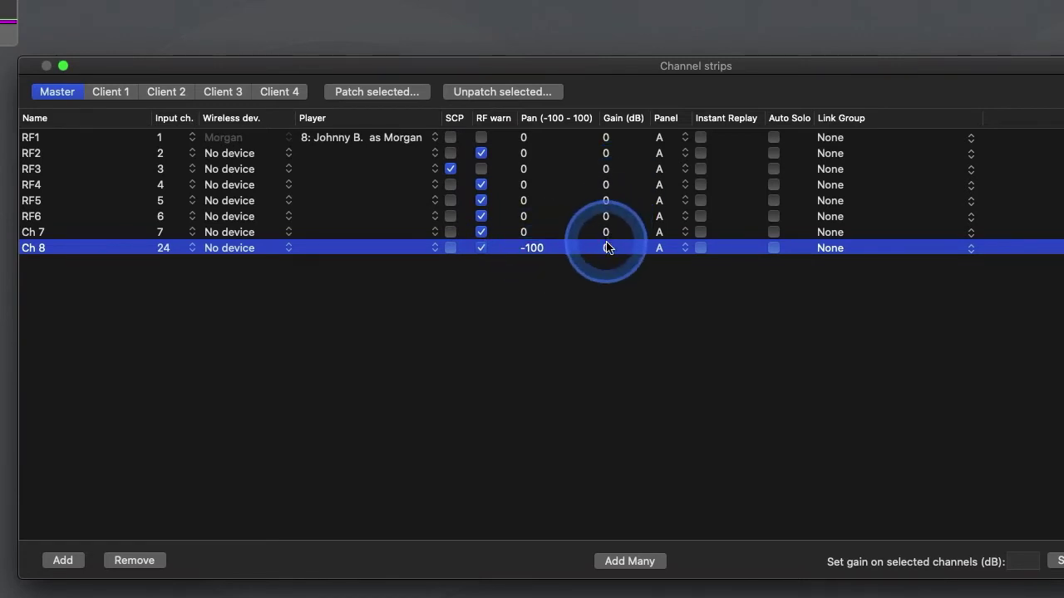
Set Ch 8's gain to 6 dB
{"action": "double_click", "coordinate": [607, 248]}
{"action": "type", "text": "6"}
{"action": "left_click", "coordinate": [619, 280]}
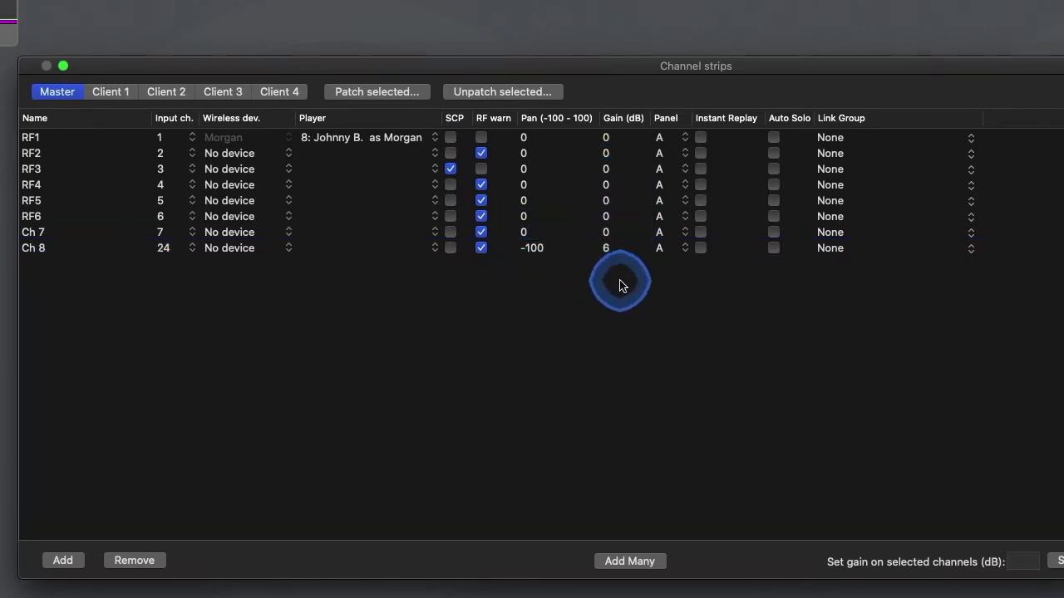
Select RF4 through Ch 7 and apply a gain of 8 dB to them
{"action": "left_click", "coordinate": [610, 236]}
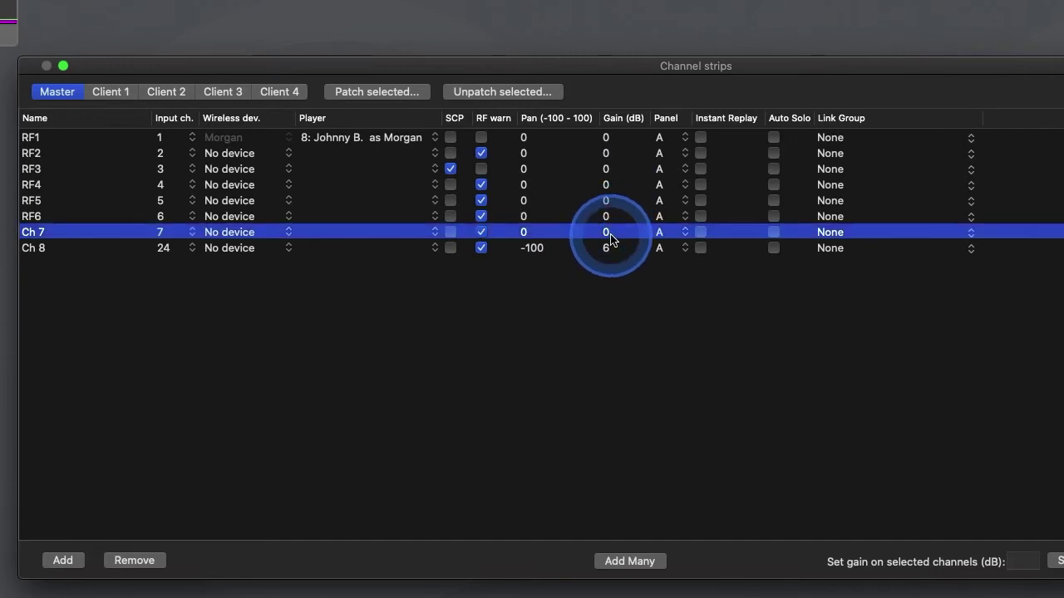
{"action": "left_click", "coordinate": [50, 185], "text": "shift"}
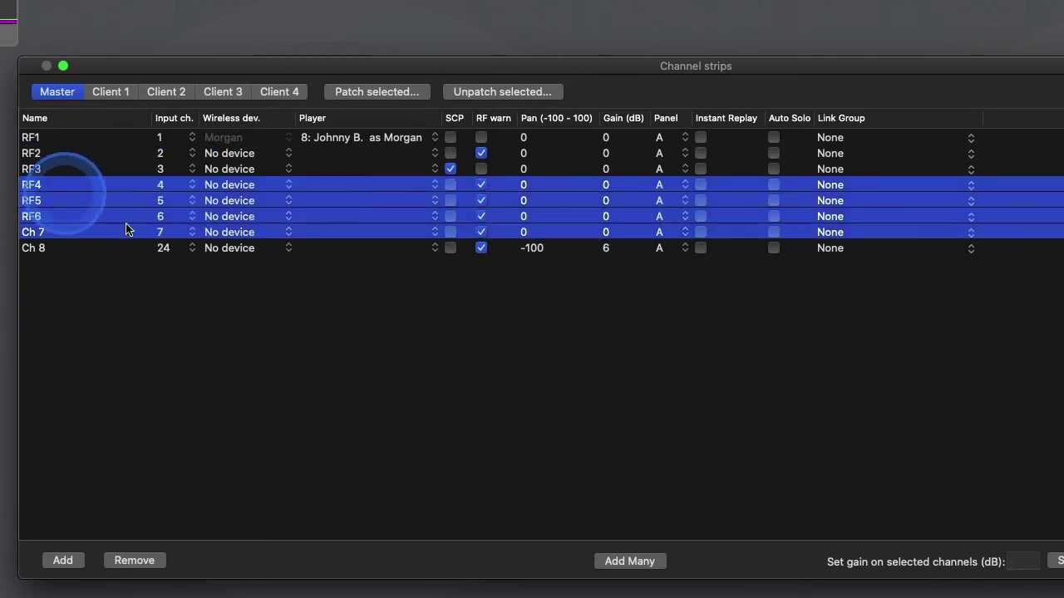
{"action": "left_click", "coordinate": [841, 561]}
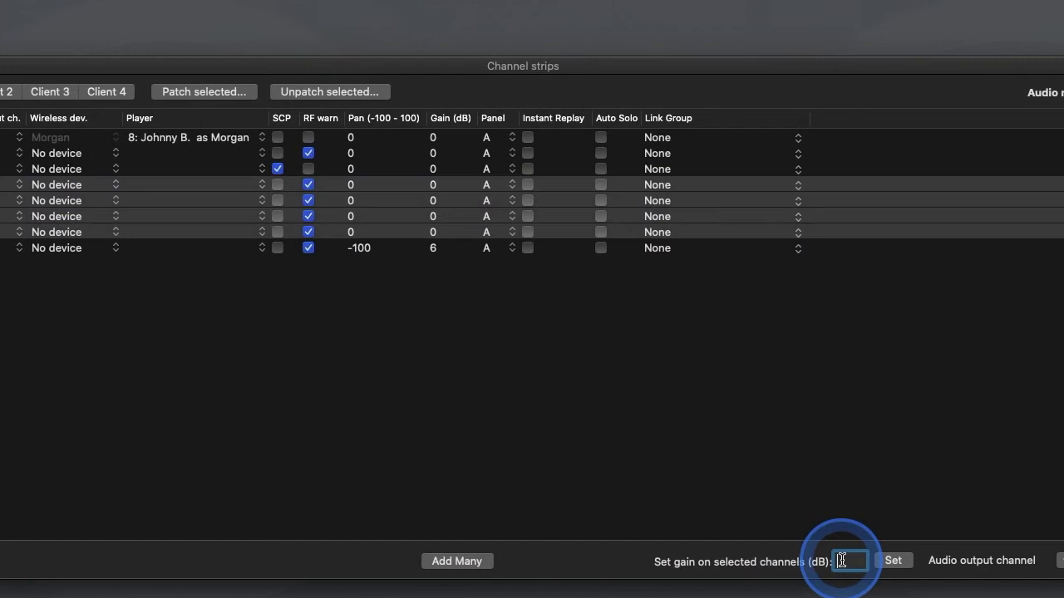
{"action": "type", "text": "8"}
{"action": "left_click", "coordinate": [898, 563]}
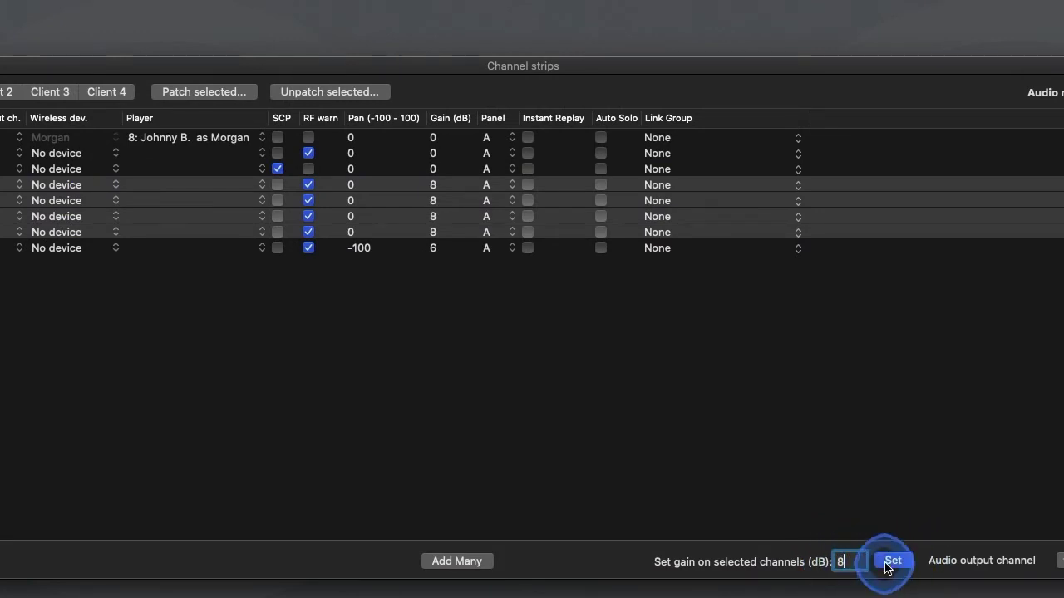
Tick Instant Replay on RF1–RF6, Ch 7 and Ch 8, raising audio memory to 0.46 GB
{"action": "left_click", "coordinate": [785, 492]}
{"action": "left_click", "coordinate": [526, 234]}
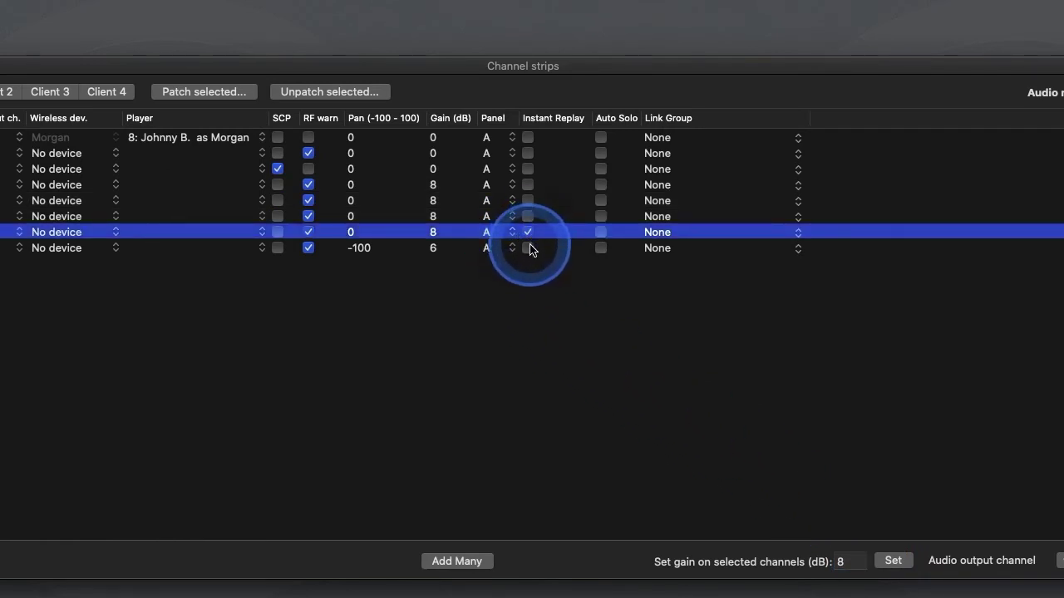
{"action": "left_click", "coordinate": [528, 246]}
{"action": "left_click", "coordinate": [527, 217]}
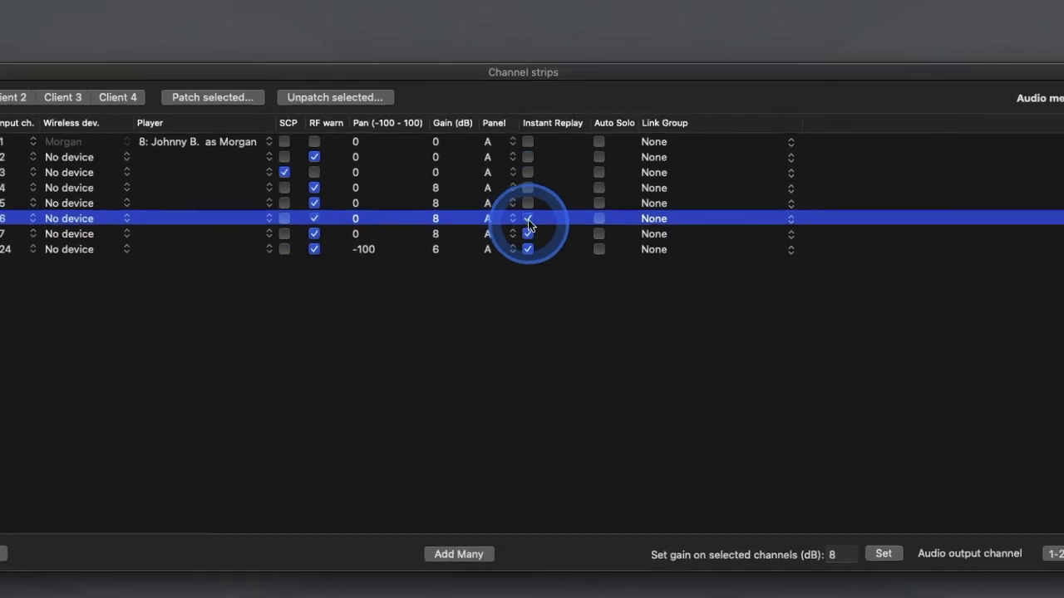
{"action": "left_click", "coordinate": [528, 202]}
{"action": "left_click", "coordinate": [528, 228]}
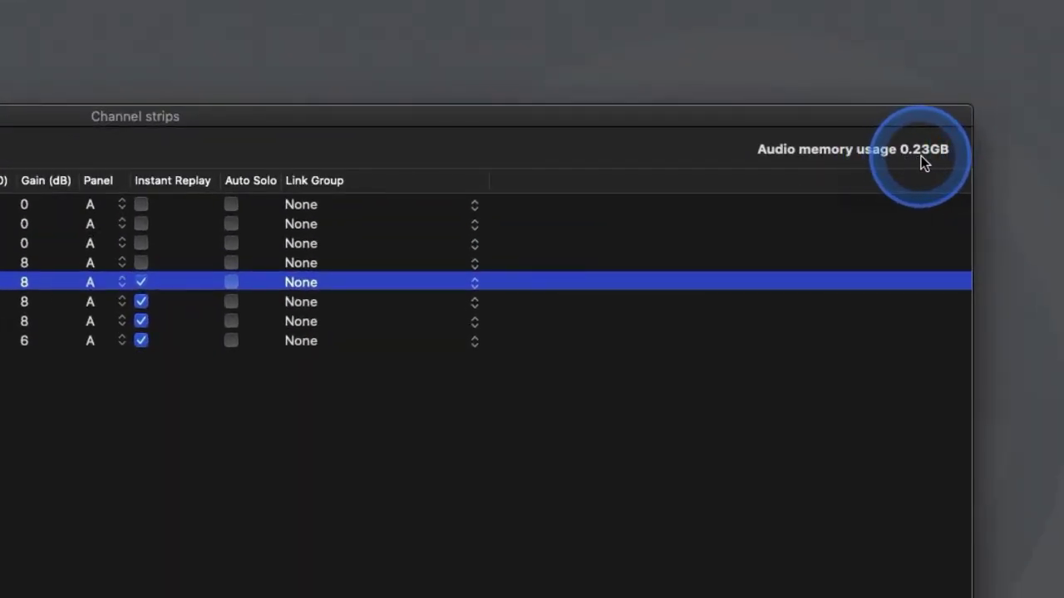
{"action": "left_click", "coordinate": [142, 263]}
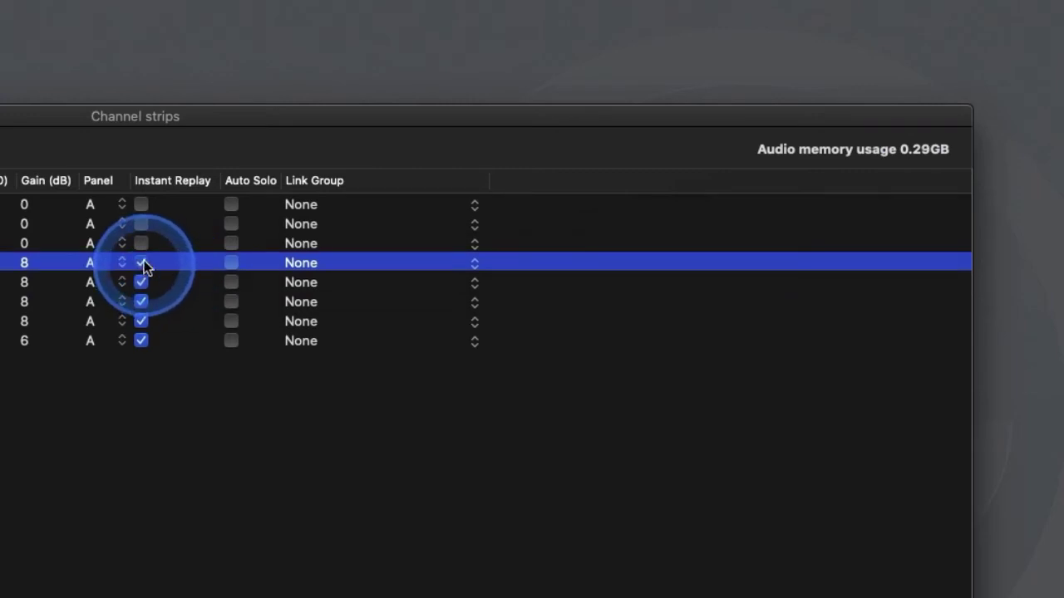
{"action": "left_click", "coordinate": [142, 244]}
{"action": "left_click", "coordinate": [141, 225]}
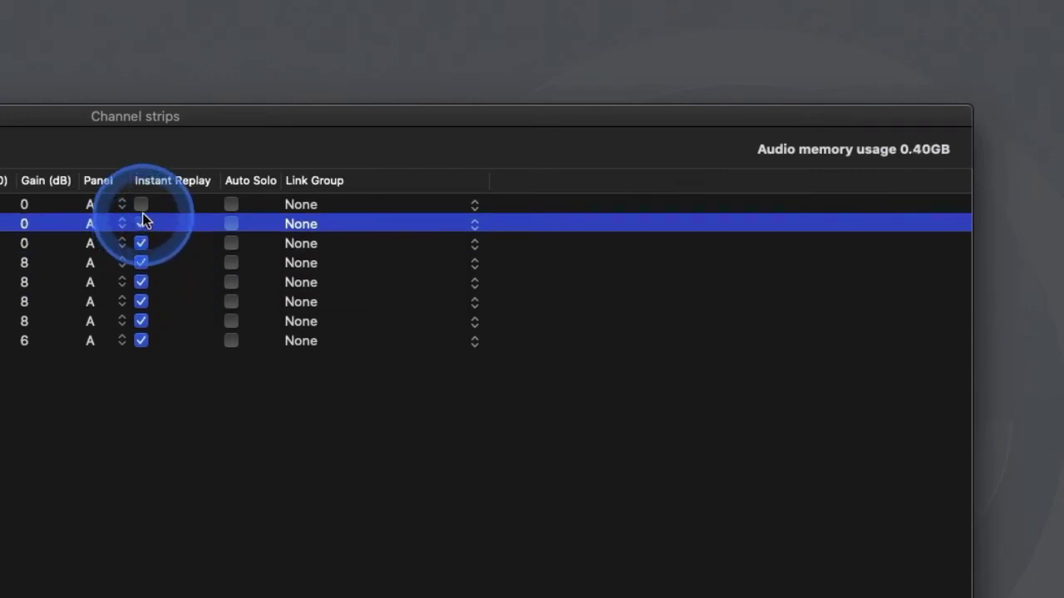
{"action": "left_click", "coordinate": [141, 205]}
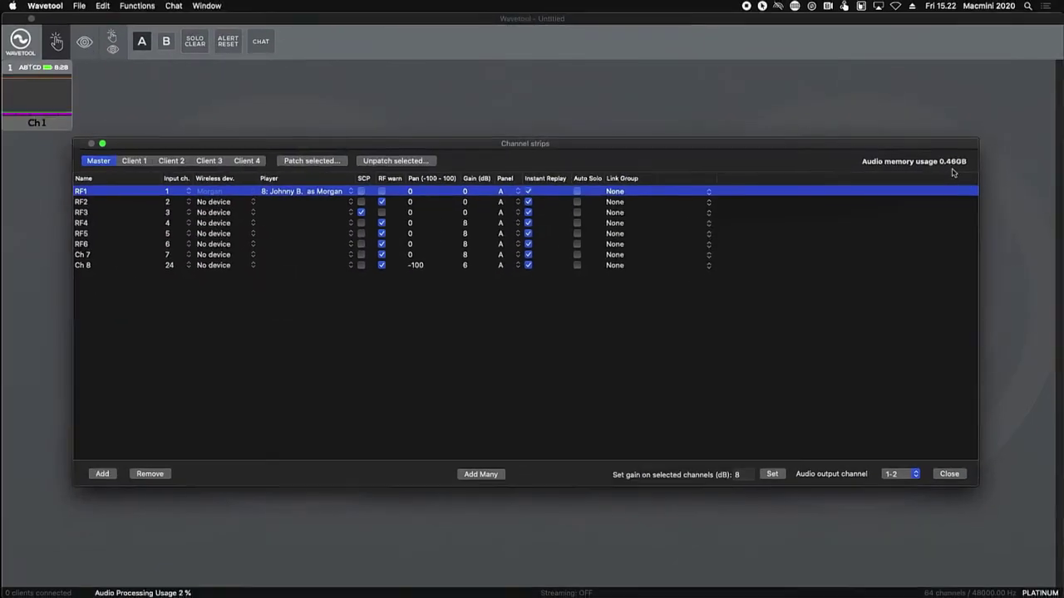
Enable Auto Solo on RF6–Ch 8 and put Ch 7 and Ch 8 in link group 1
{"action": "left_click", "coordinate": [768, 191]}
{"action": "mouse_move", "coordinate": [768, 192]}
{"action": "left_mouse_down"}
{"action": "mouse_move", "coordinate": [582, 271]}
{"action": "mouse_move", "coordinate": [580, 250]}
{"action": "mouse_move", "coordinate": [581, 287]}
{"action": "left_mouse_up"}
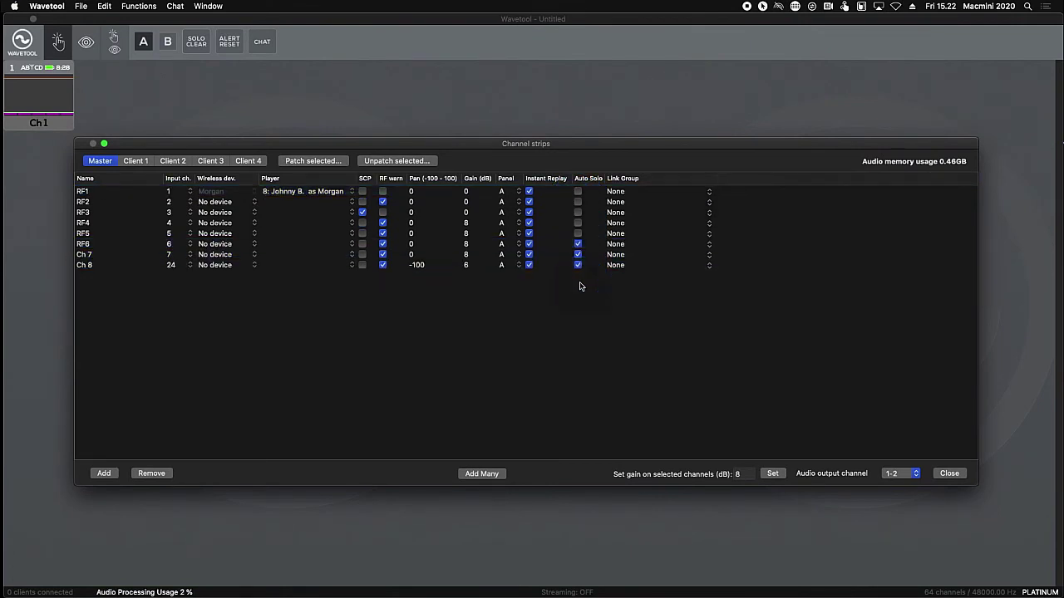
{"action": "left_click", "coordinate": [690, 266]}
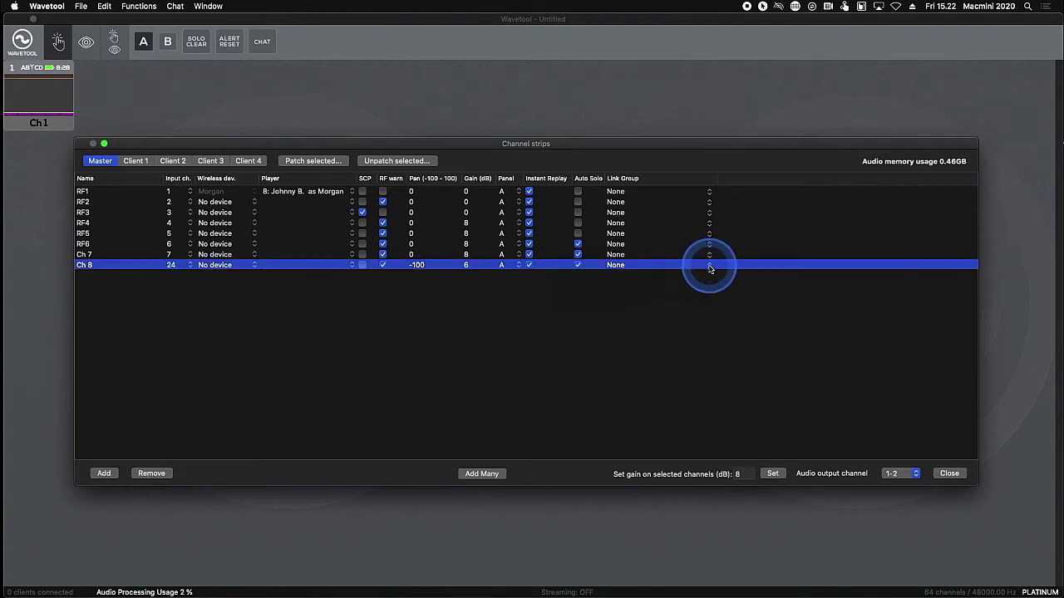
{"action": "left_click", "coordinate": [709, 265]}
{"action": "left_click", "coordinate": [661, 286]}
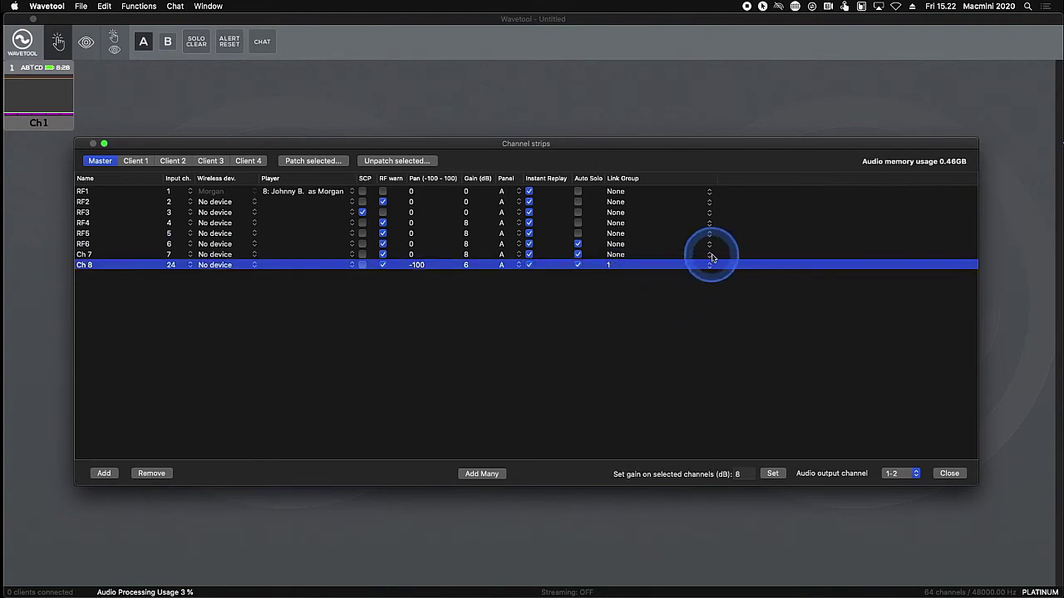
{"action": "left_click", "coordinate": [709, 255]}
{"action": "left_click", "coordinate": [661, 277]}
{"action": "left_click_drag", "start_coordinate": [561, 306], "coordinate": [642, 309]}
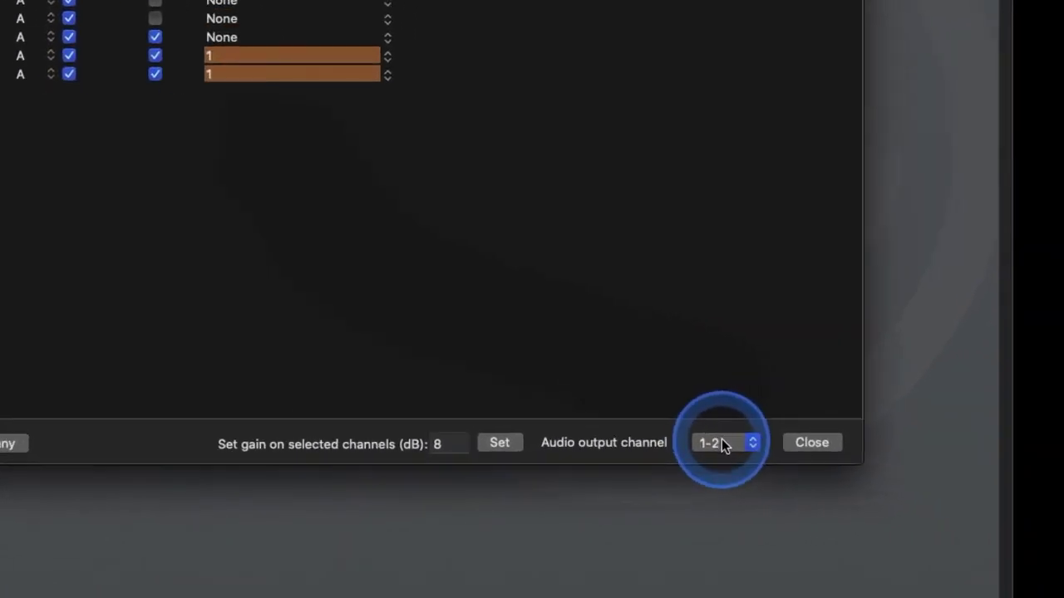
Route the audio output to channels 3-4
{"action": "left_click", "coordinate": [723, 443]}
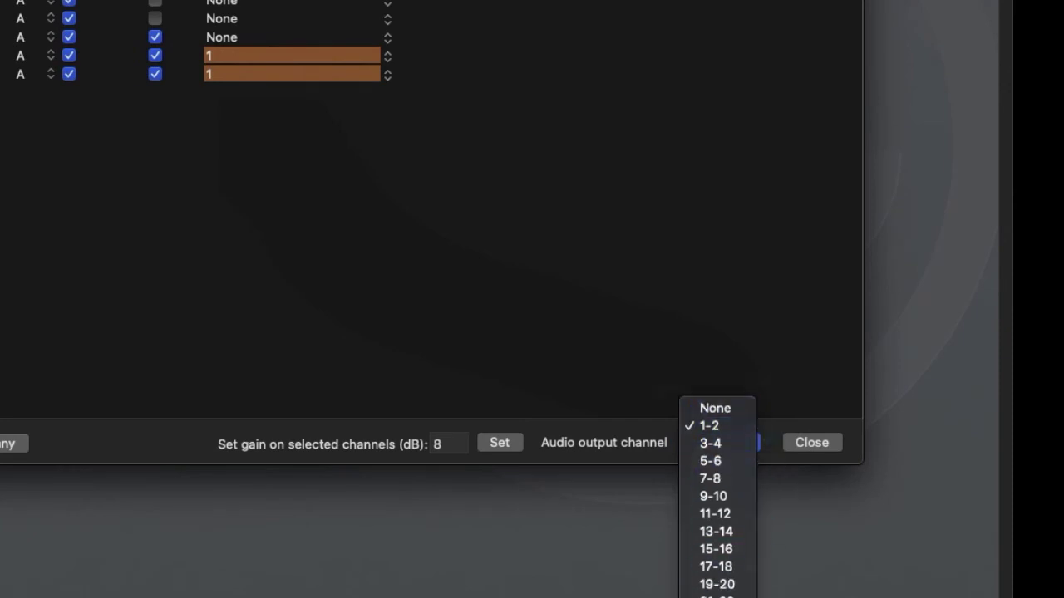
{"action": "left_click", "coordinate": [719, 267]}
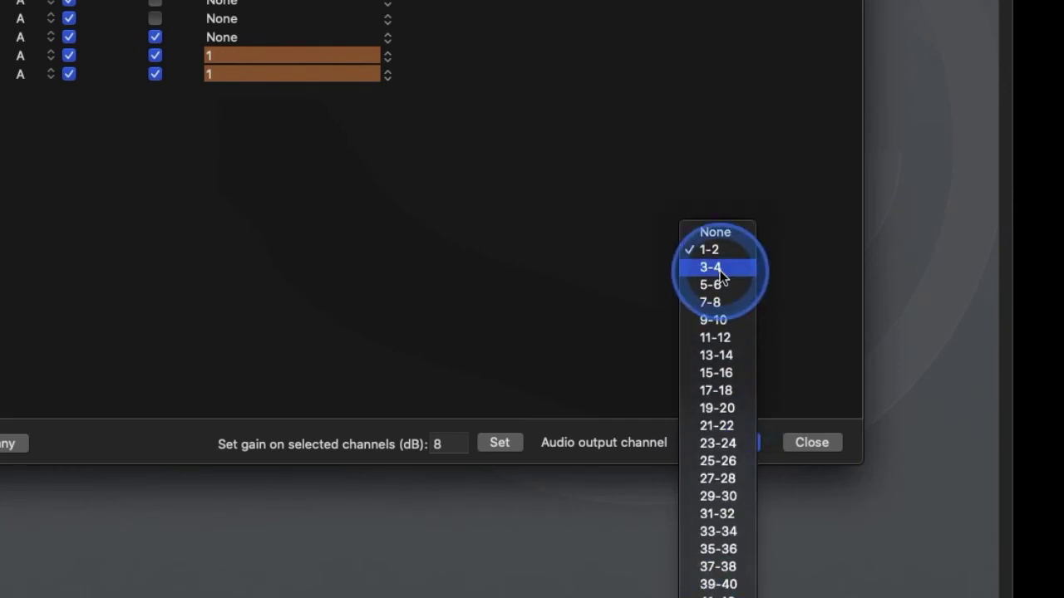
{"action": "left_click", "coordinate": [720, 273]}
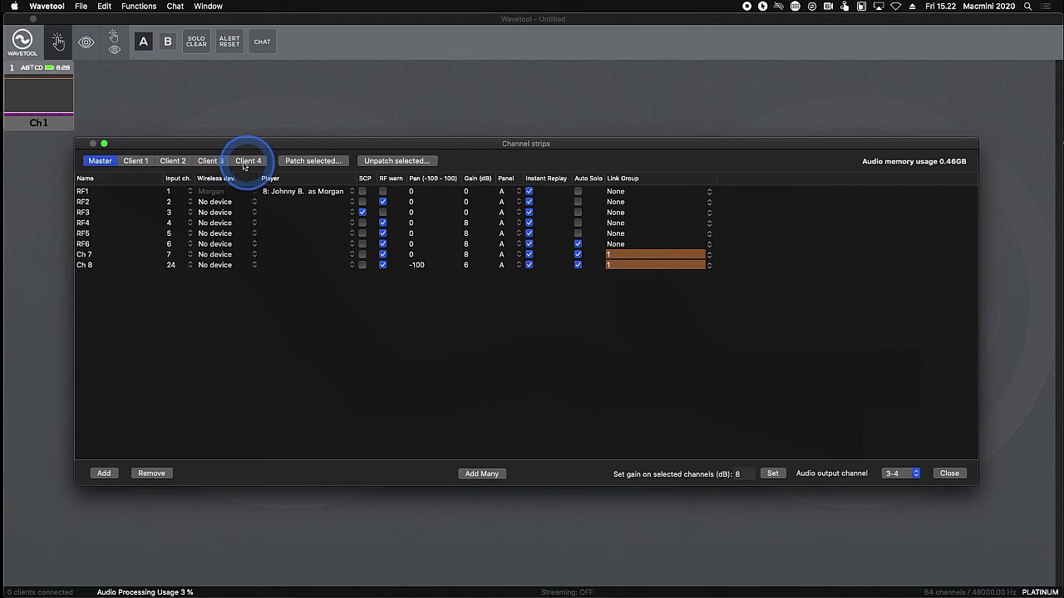
Copy the Master layout into Client 1, confirming the overwrite
{"action": "left_click", "coordinate": [145, 163]}
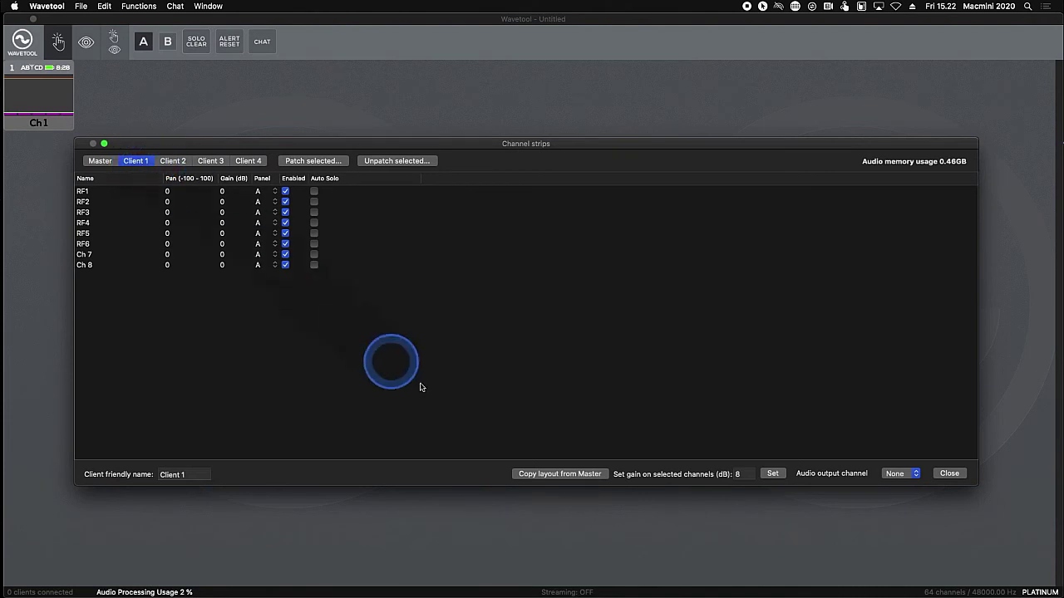
{"action": "left_click", "coordinate": [531, 475]}
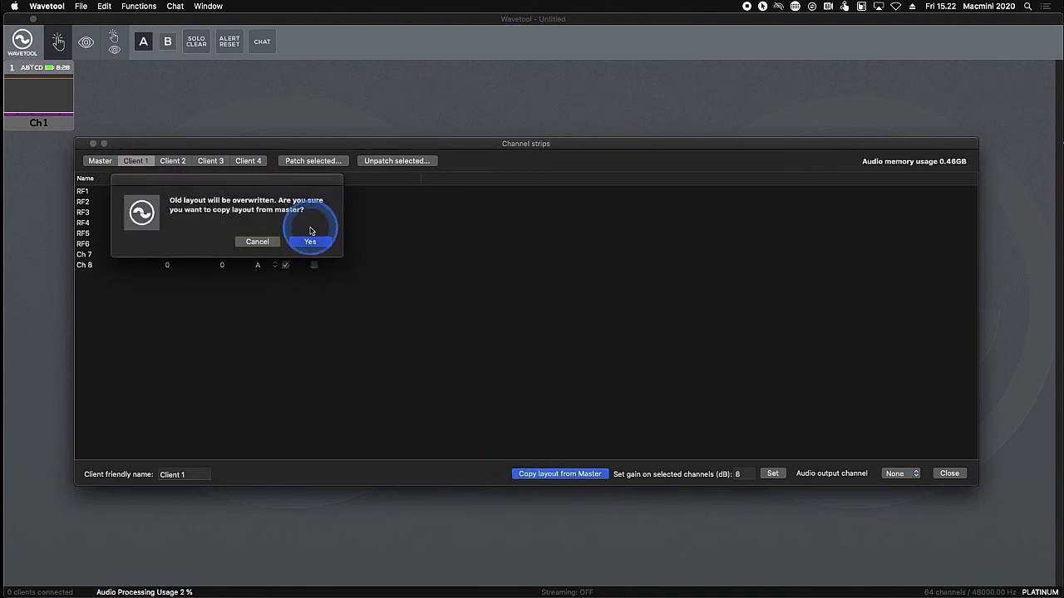
{"action": "left_click", "coordinate": [310, 241]}
Move RF2 above RF1 in Client 1 and set its panel to B
{"action": "left_click", "coordinate": [94, 200]}
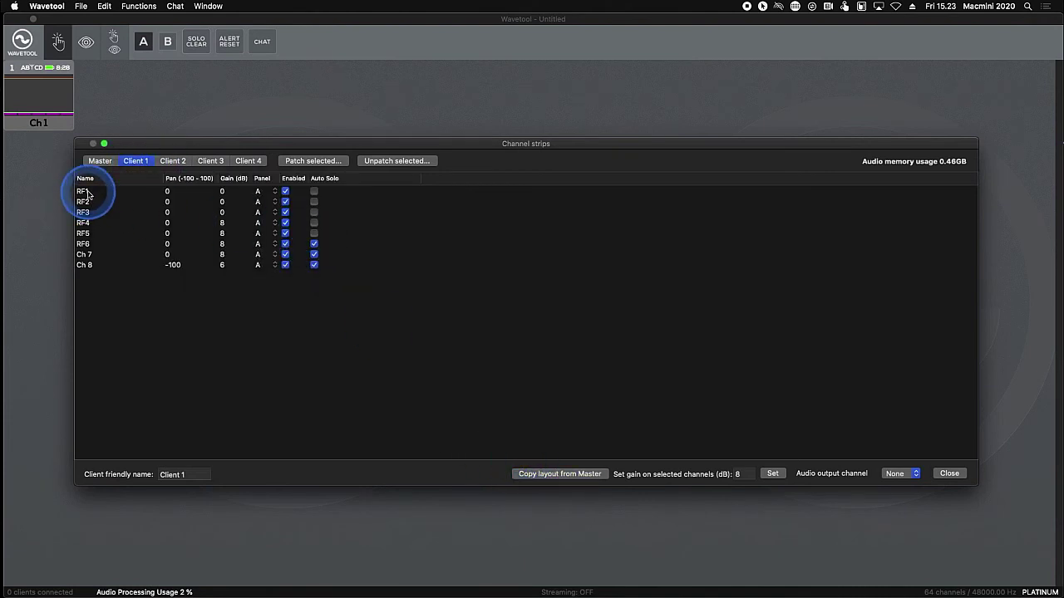
{"action": "left_click_drag", "start_coordinate": [87, 193], "coordinate": [87, 212]}
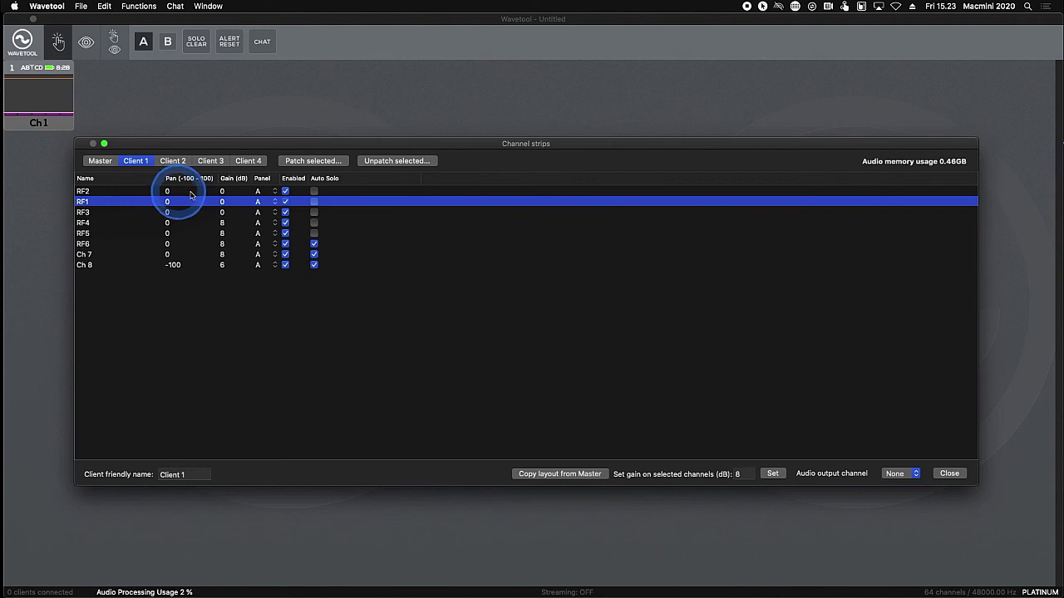
{"action": "left_click", "coordinate": [266, 194]}
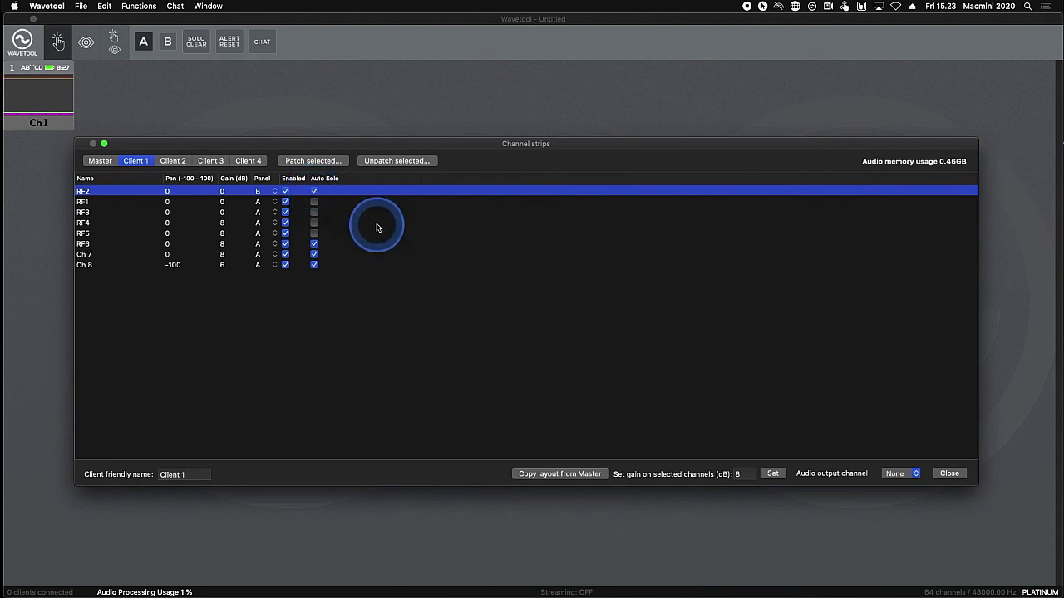
Name the client FOH in the Client friendly name field
{"action": "left_click", "coordinate": [182, 475]}
{"action": "type", "text": "FO"}
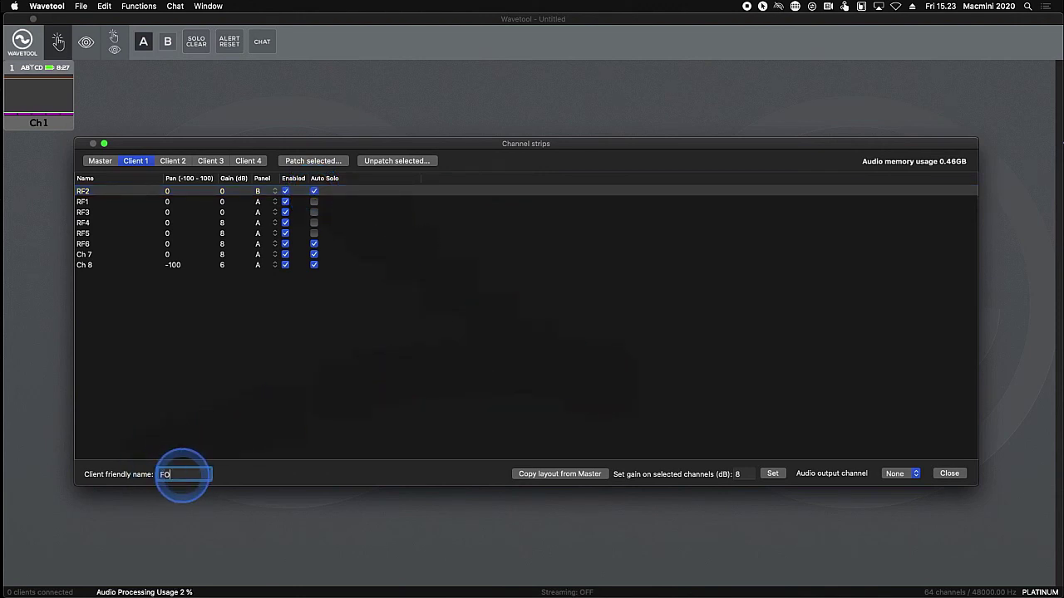
{"action": "type", "text": "H"}
{"action": "key", "text": "Return"}
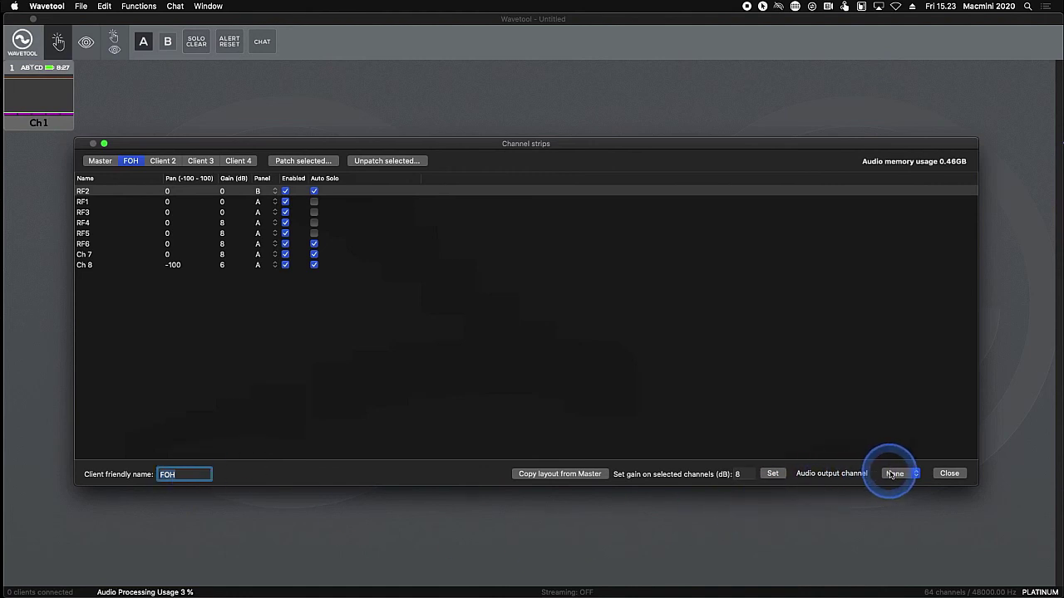